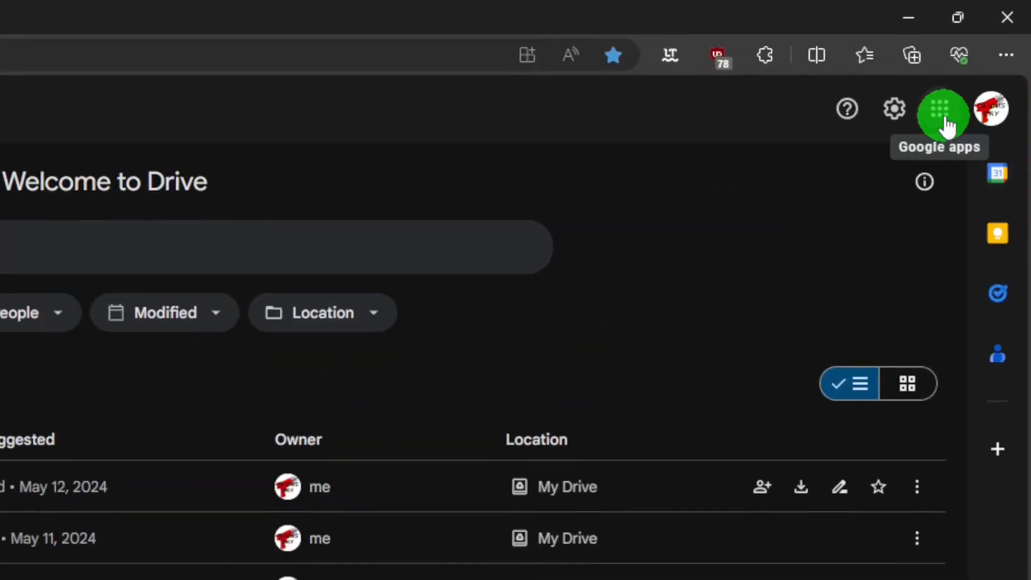
Step: Browse the list of available Google apps
left_click(945, 115)
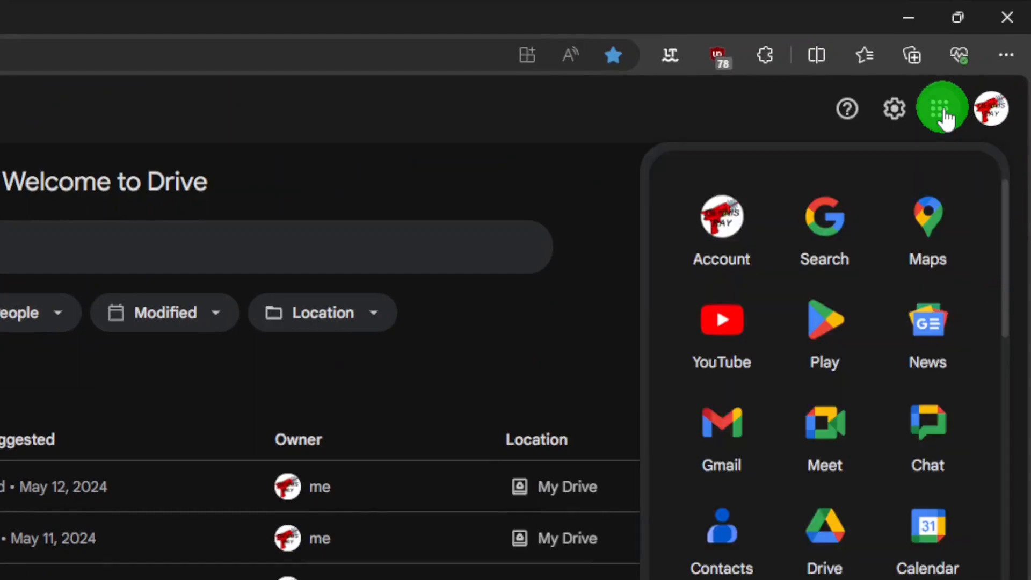
left_click_drag(1003, 202, 1006, 296)
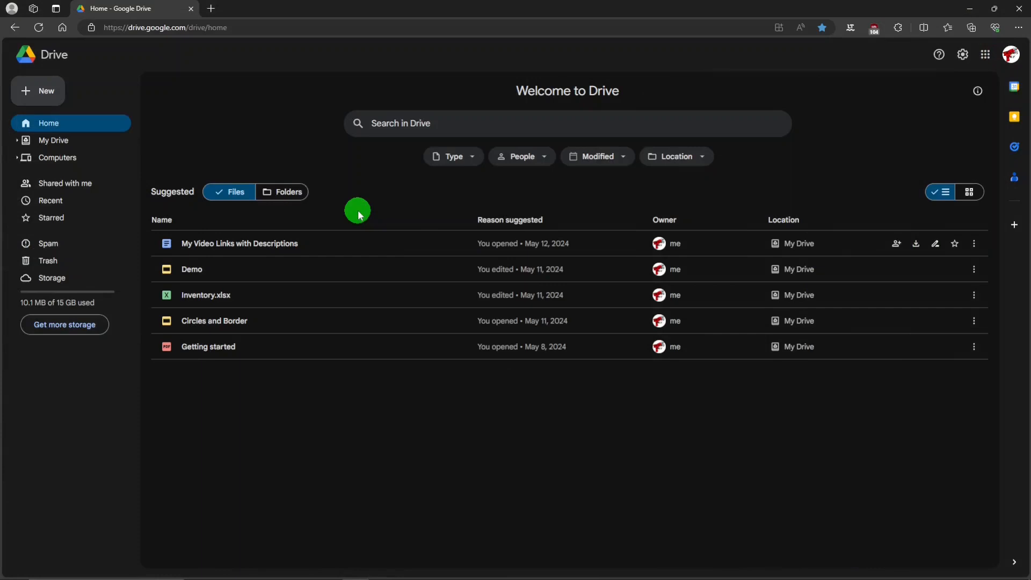
Step: Preview the suggested folders and the grid layout on the Home page, returning to suggested files in list layout
left_click(289, 194)
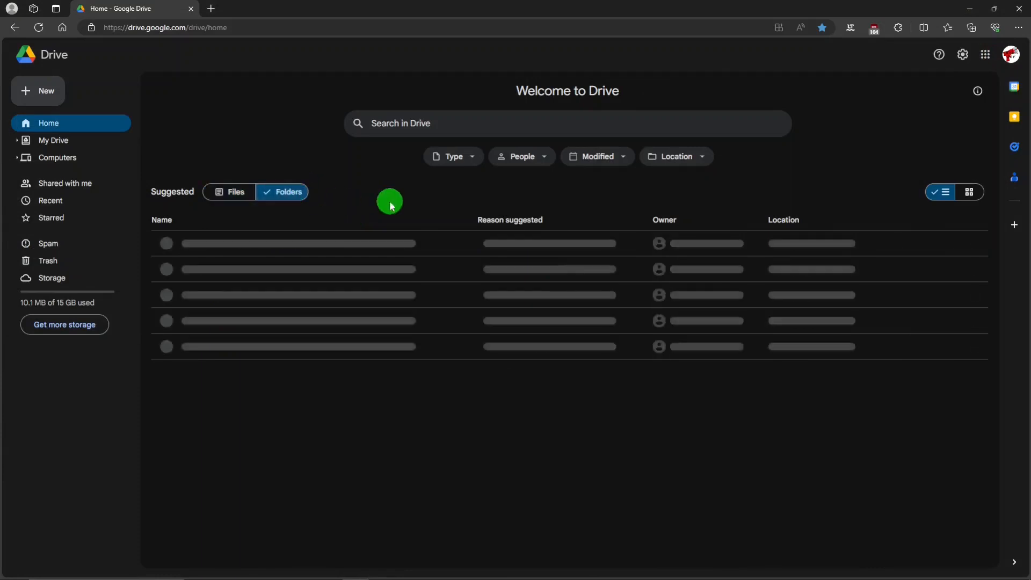
left_click(231, 192)
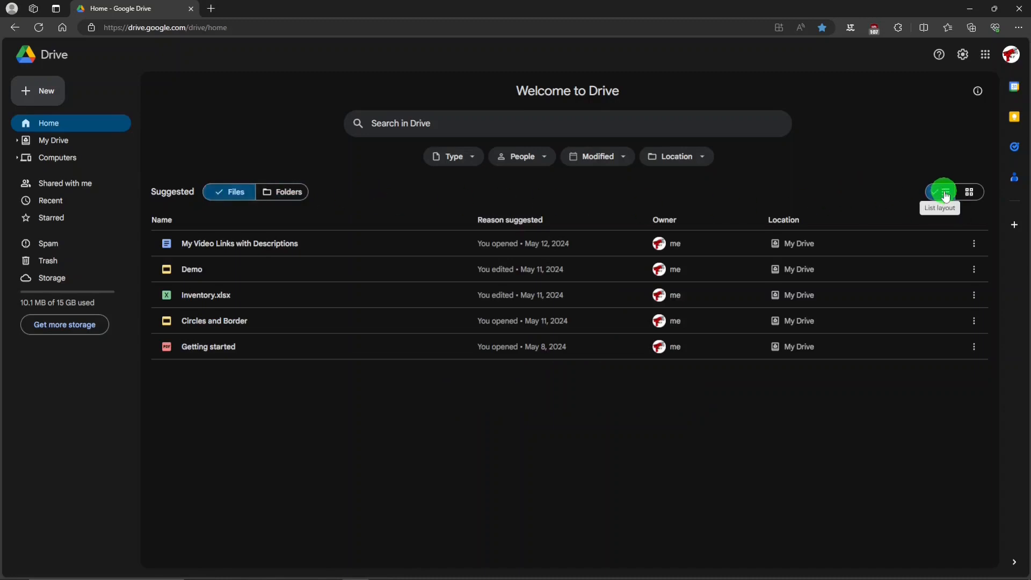
left_click(969, 194)
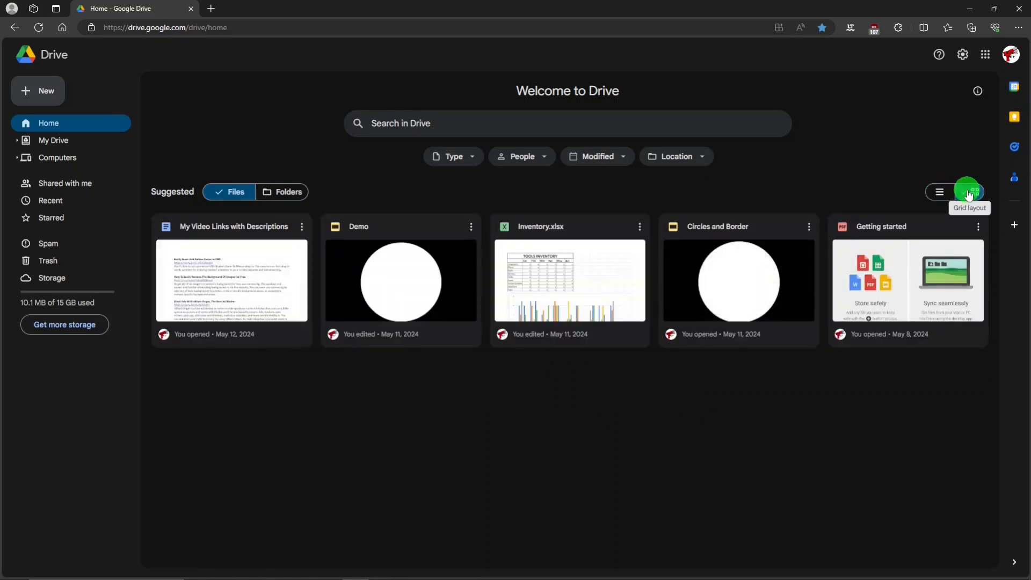
left_click(940, 194)
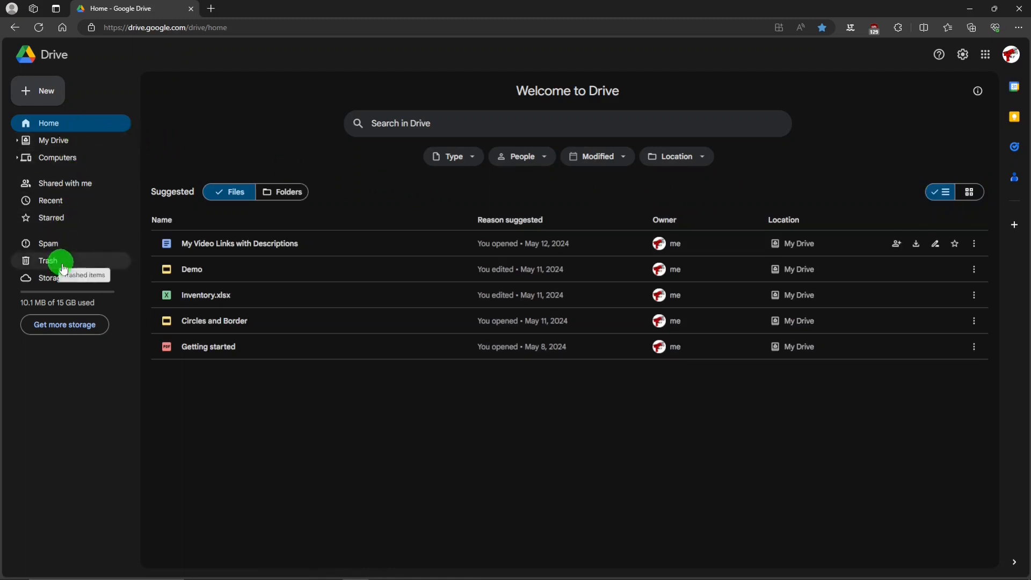
Step: Look through the My Drive, Computers, Shared with me, Recent, Starred, Spam, Trash and Storage sections
left_click(69, 142)
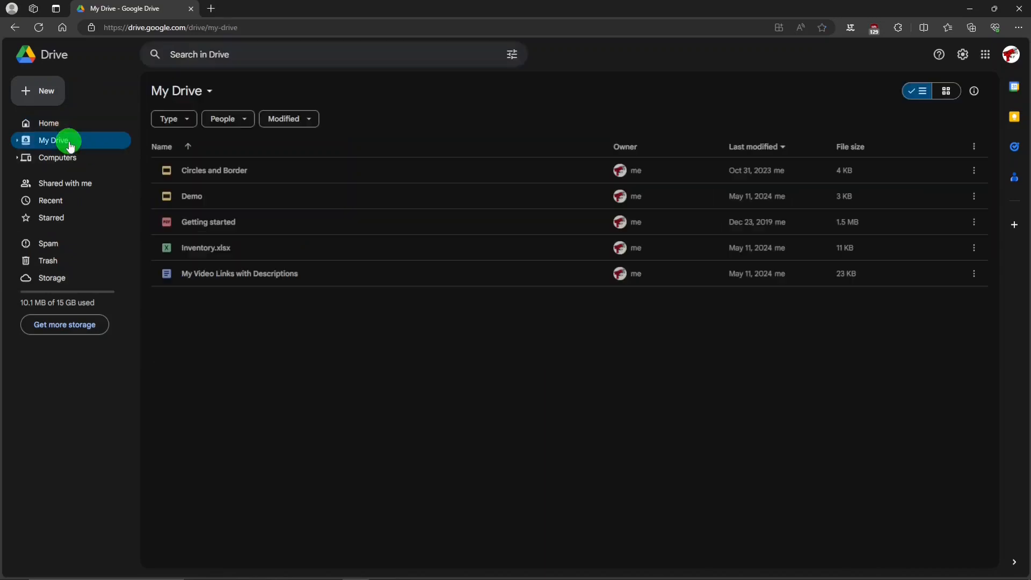
left_click(84, 161)
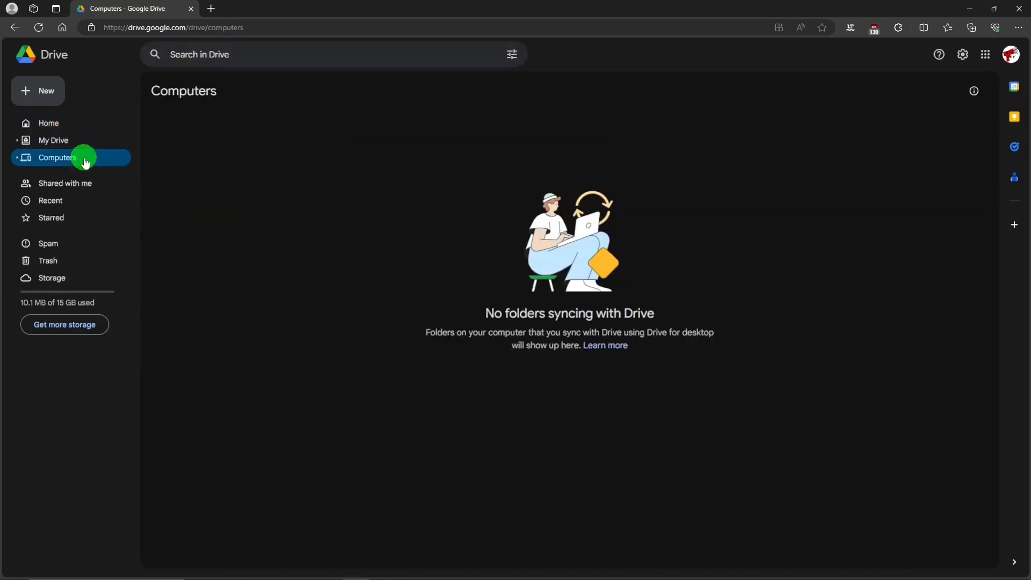
left_click(84, 185)
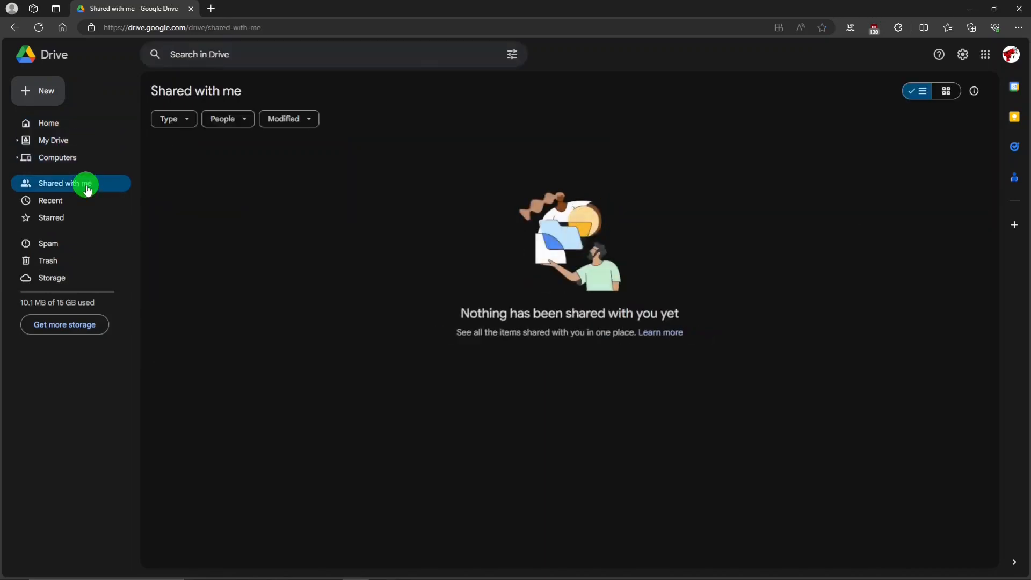
left_click(61, 203)
left_click(54, 217)
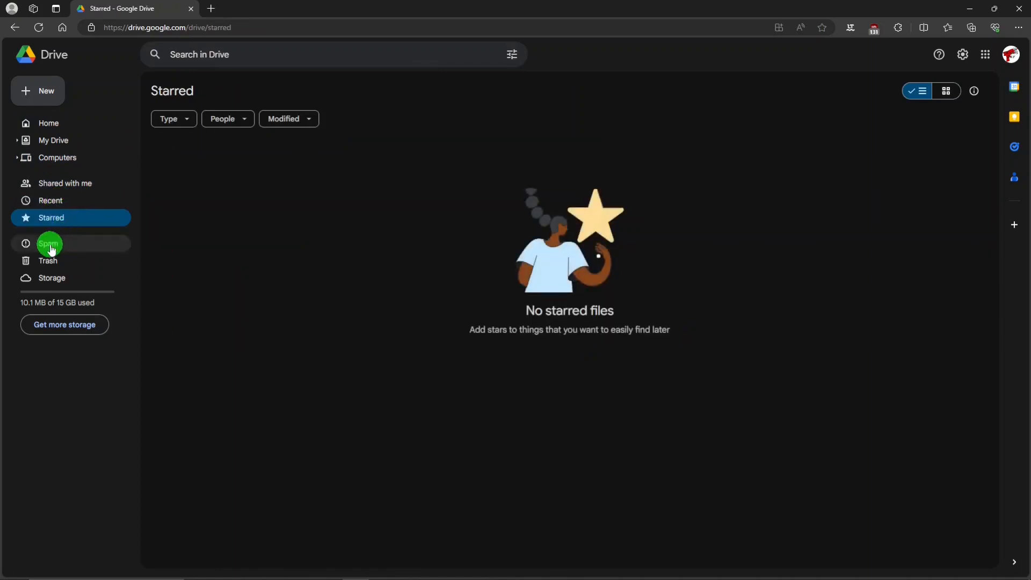
left_click(51, 245)
left_click(48, 261)
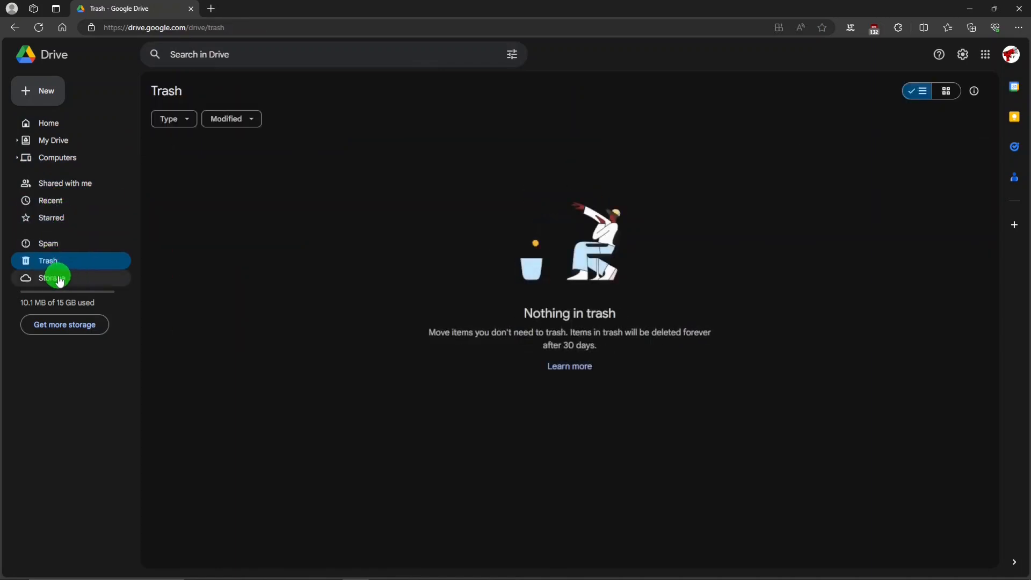
left_click(59, 279)
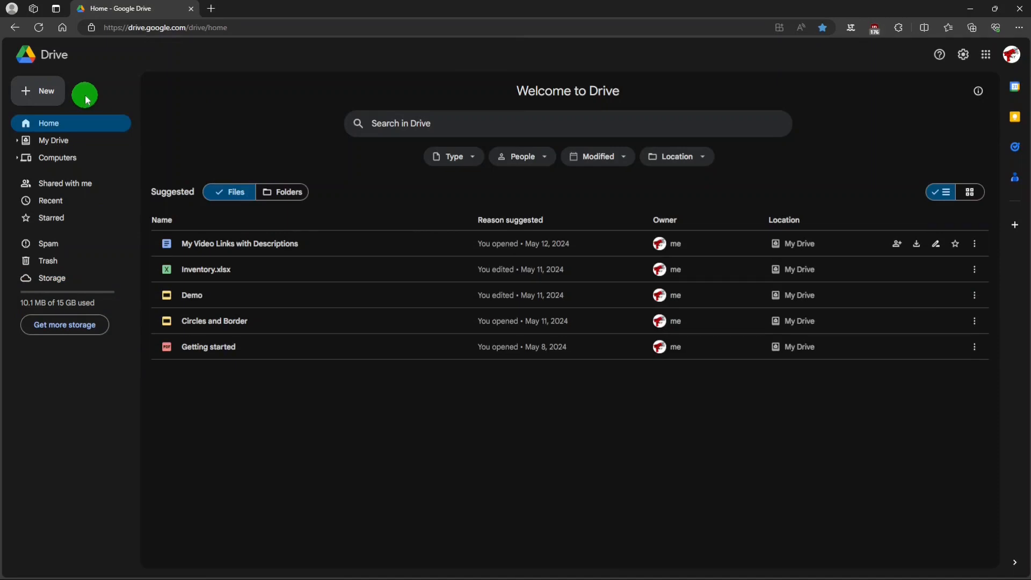
Step: Browse the Google Docs template gallery for a new document and close it without choosing a template
left_click(51, 92)
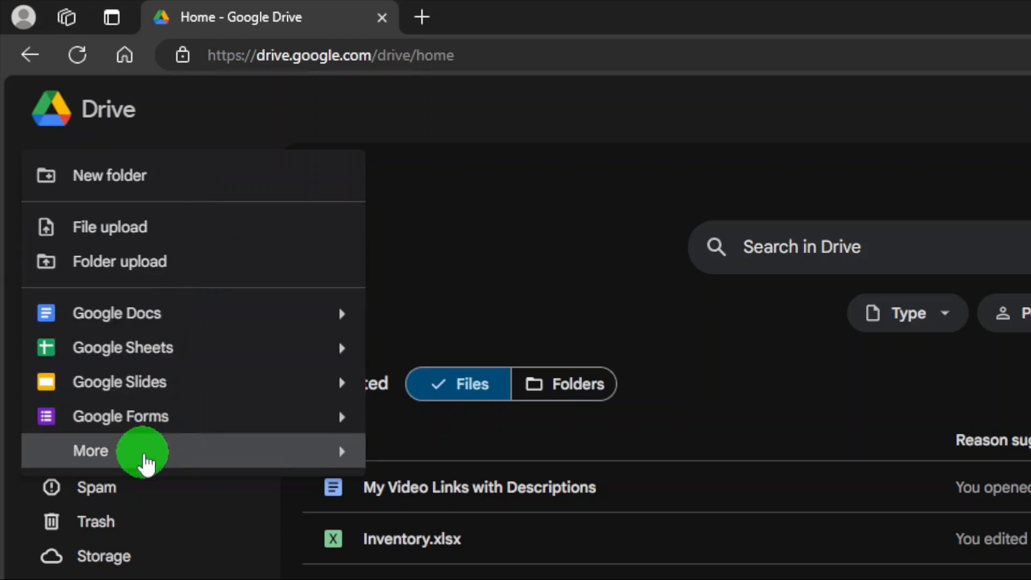
mouse_move(145, 463)
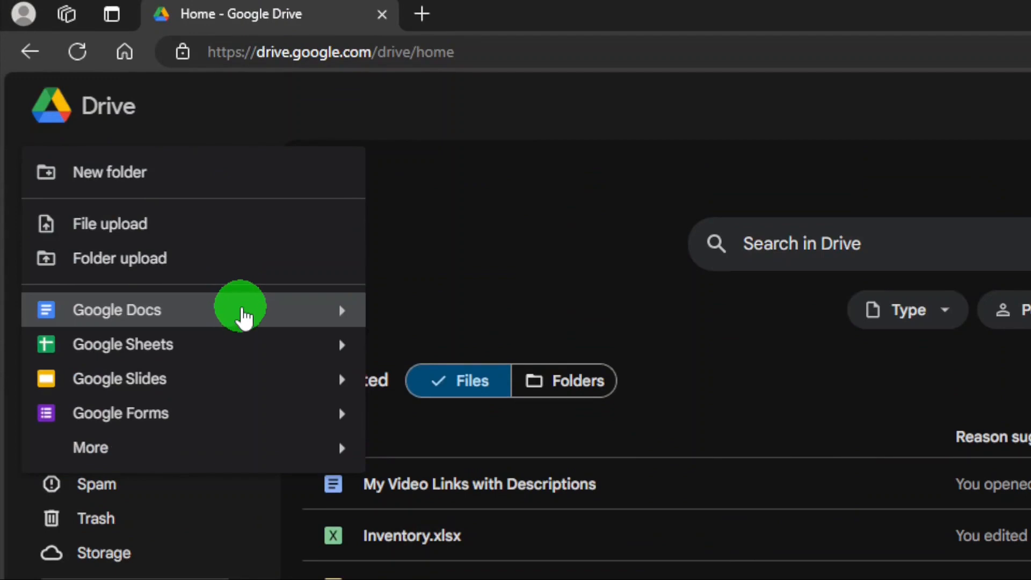
mouse_move(345, 323)
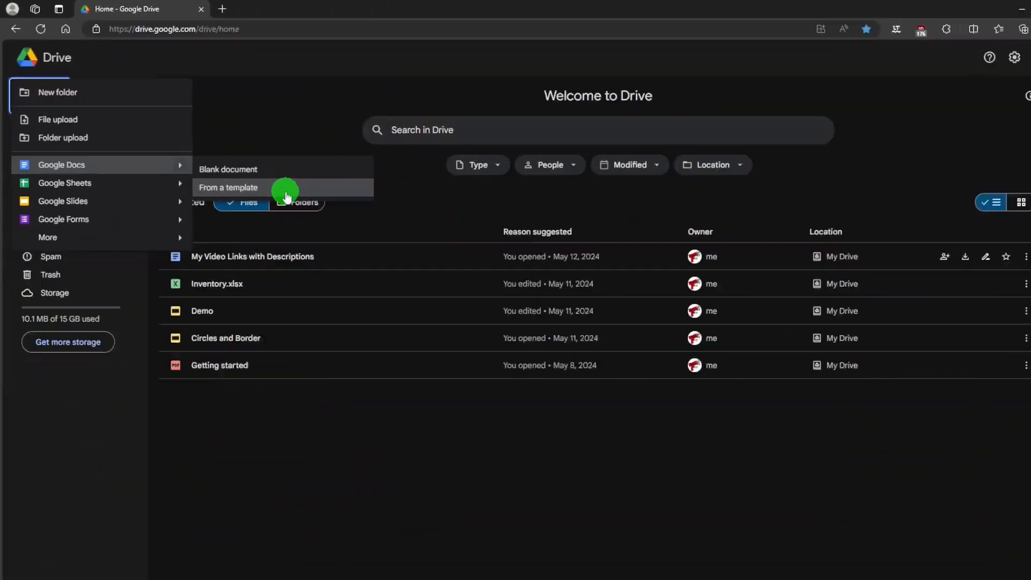
left_click(544, 368)
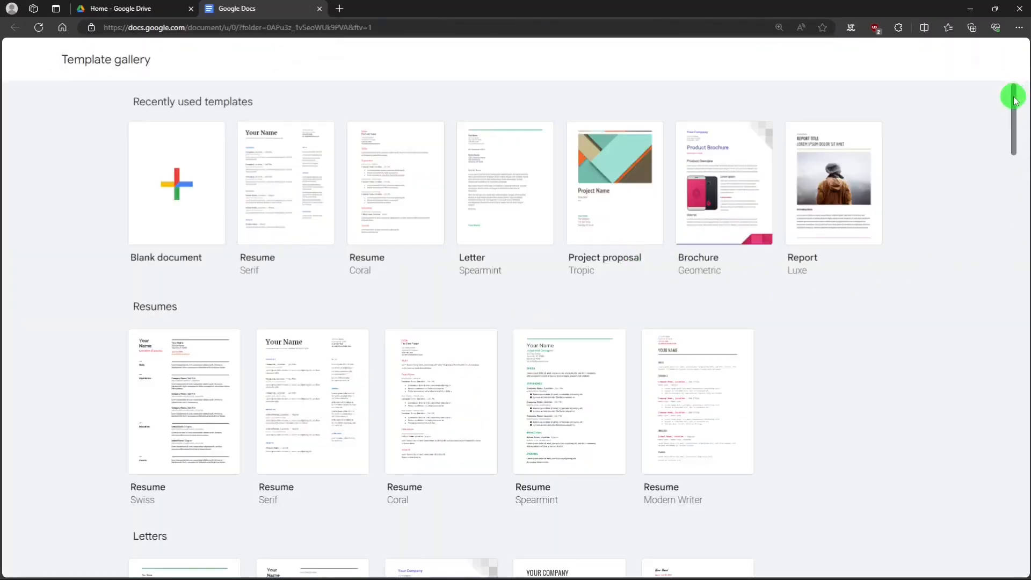
left_click_drag(1015, 97, 1011, 54)
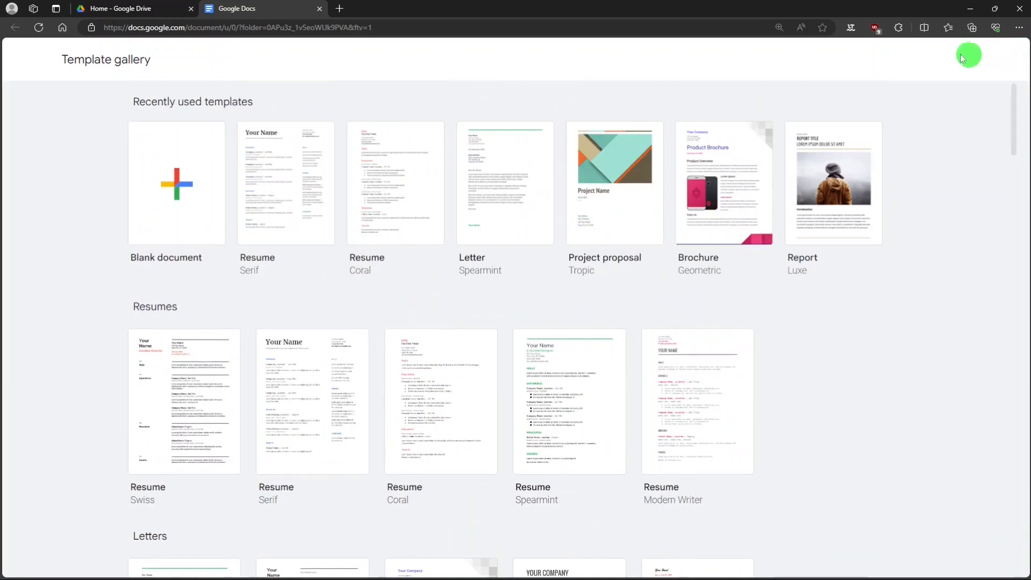
left_click(319, 9)
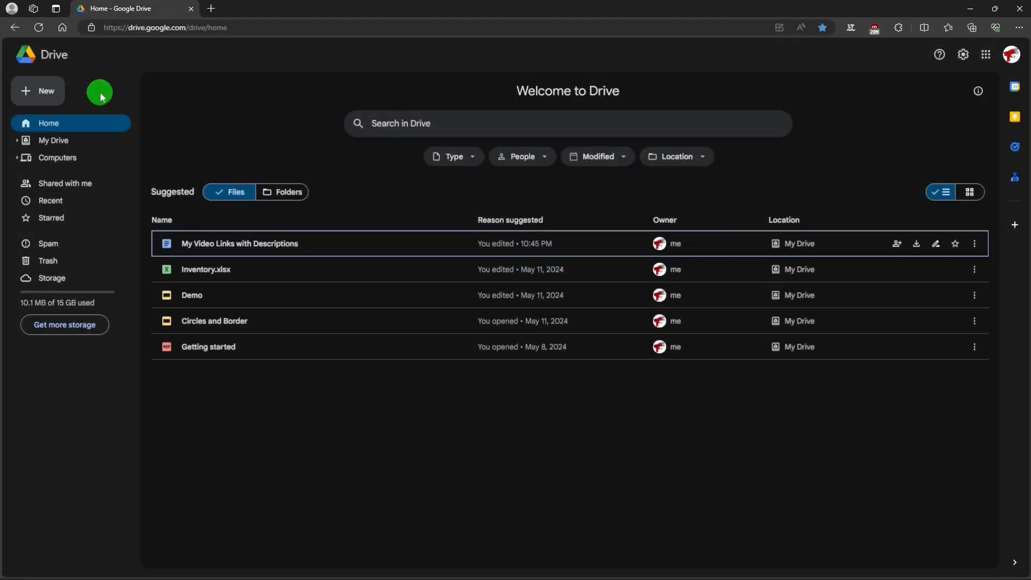
Step: Open the document "My Video Links with Descriptions" from the suggested files and skim its pages
left_click(279, 245)
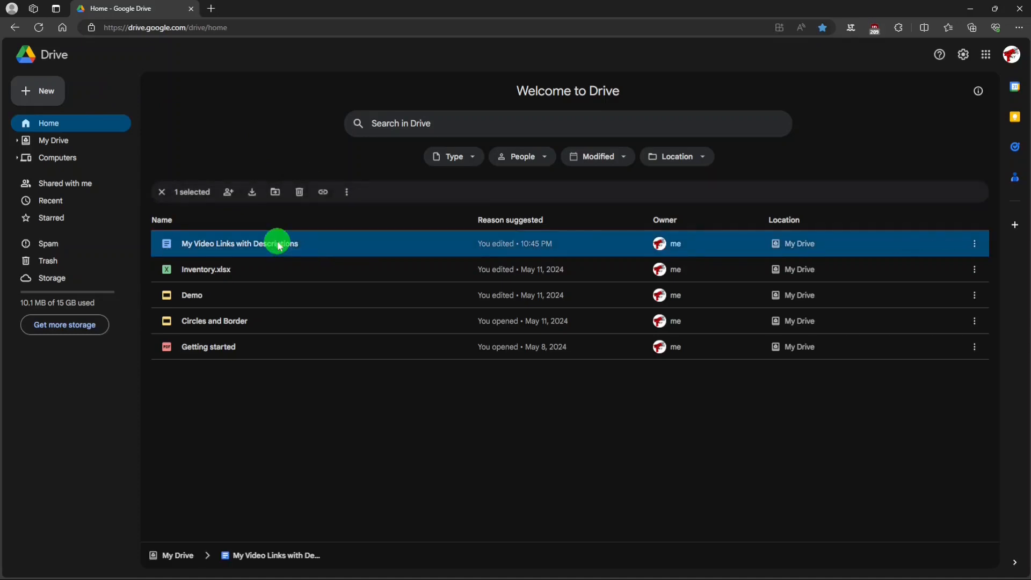
double_click(279, 245)
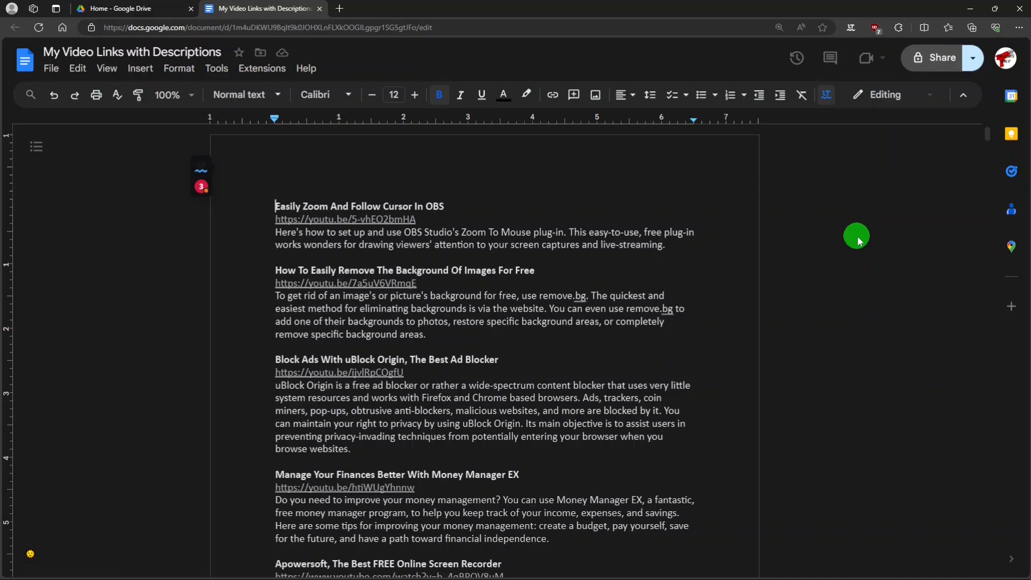
mouse_move(983, 162)
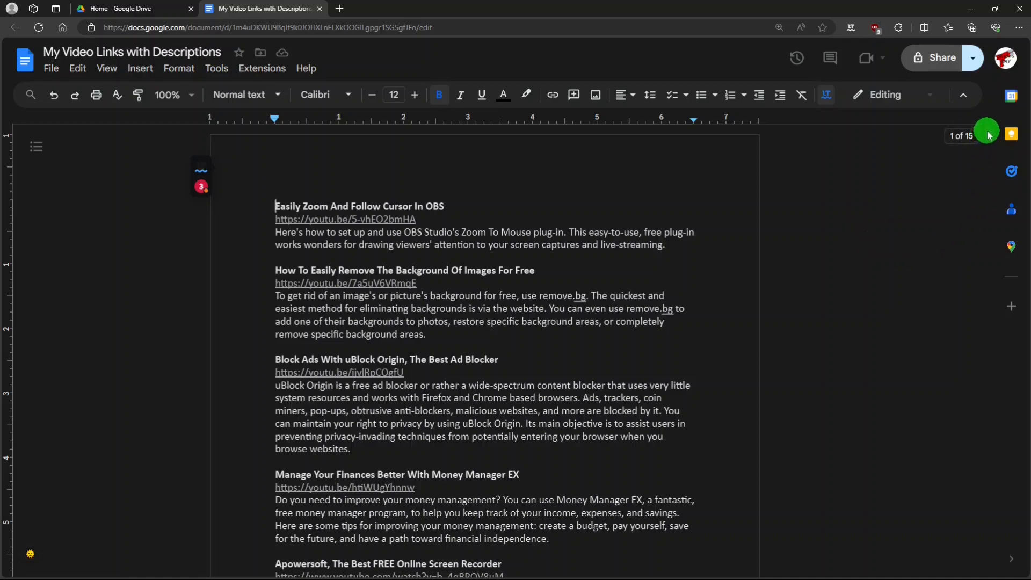
mouse_move(987, 130)
left_mouse_down()
mouse_move(994, 253)
mouse_move(991, 118)
left_mouse_up()
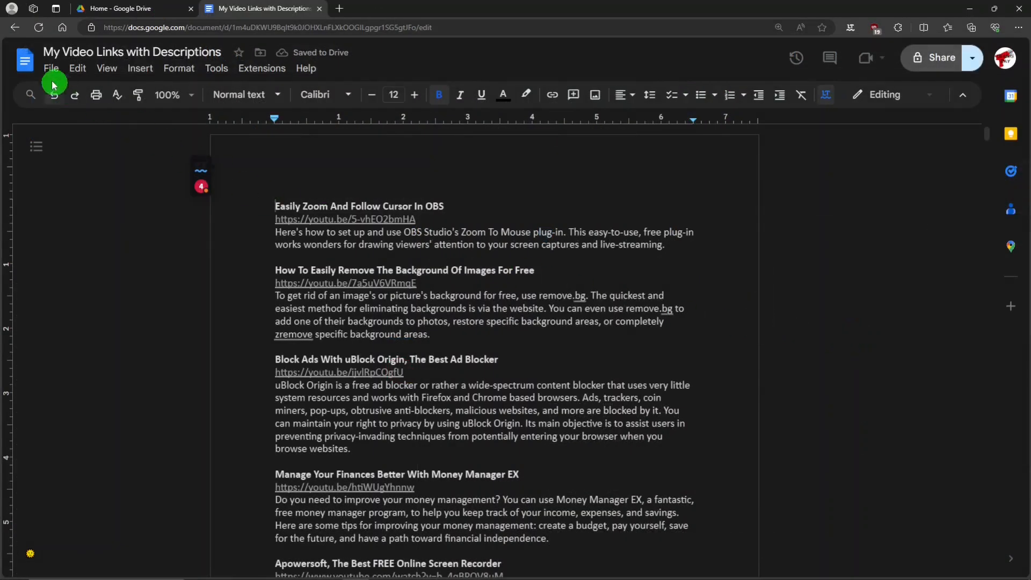
Step: Go to the Google Docs home screen from the open document and view its main navigation options
left_click(23, 63)
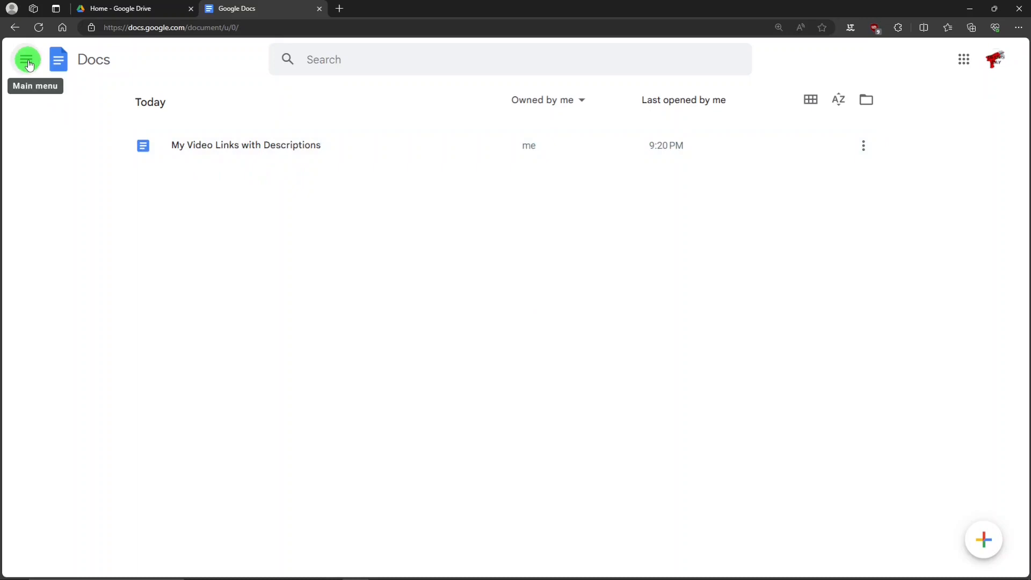
left_click(26, 60)
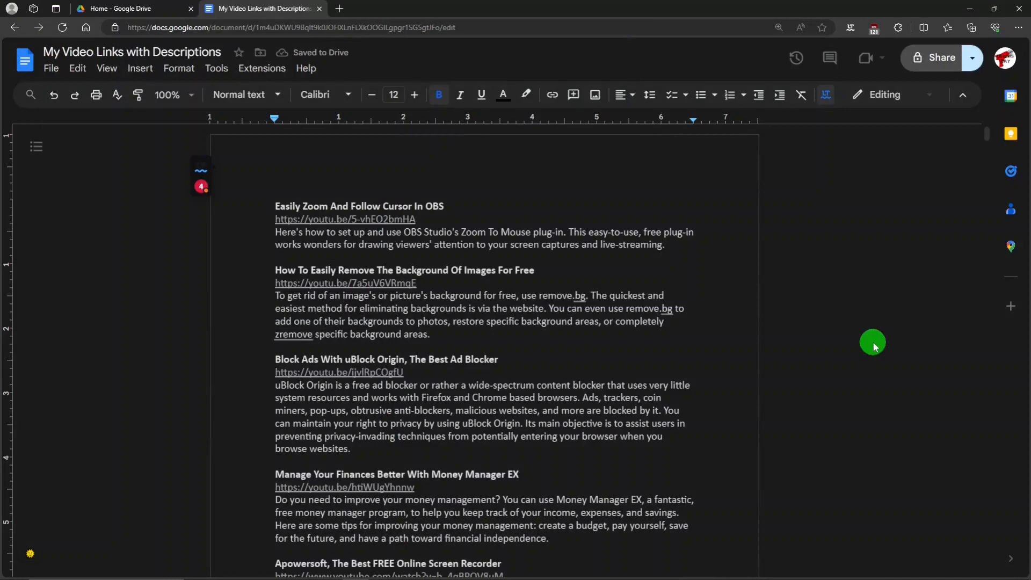
Step: View the sharing options of the document "My Video Links with Descriptions"
left_click(934, 63)
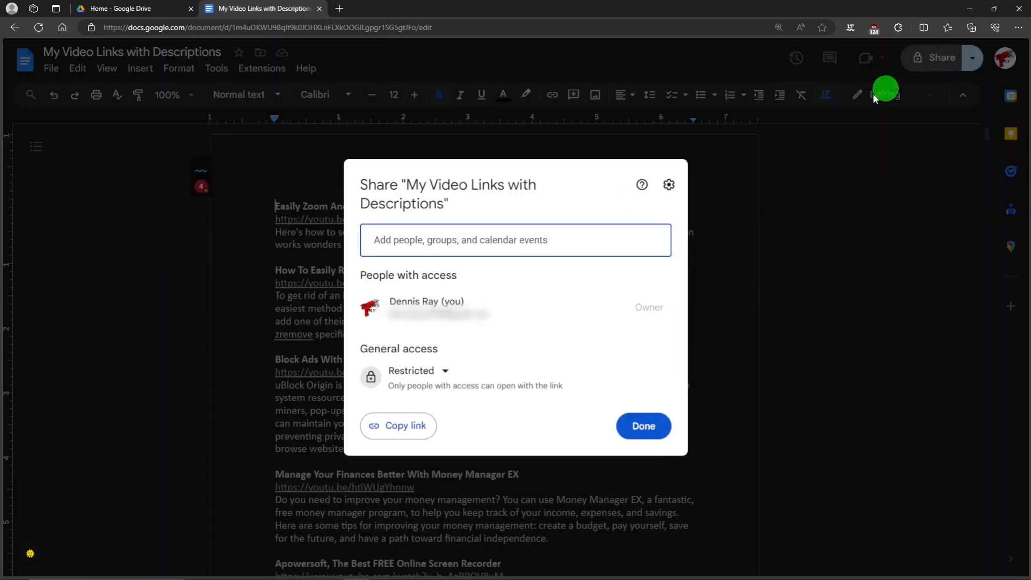
type("ace Thinker")
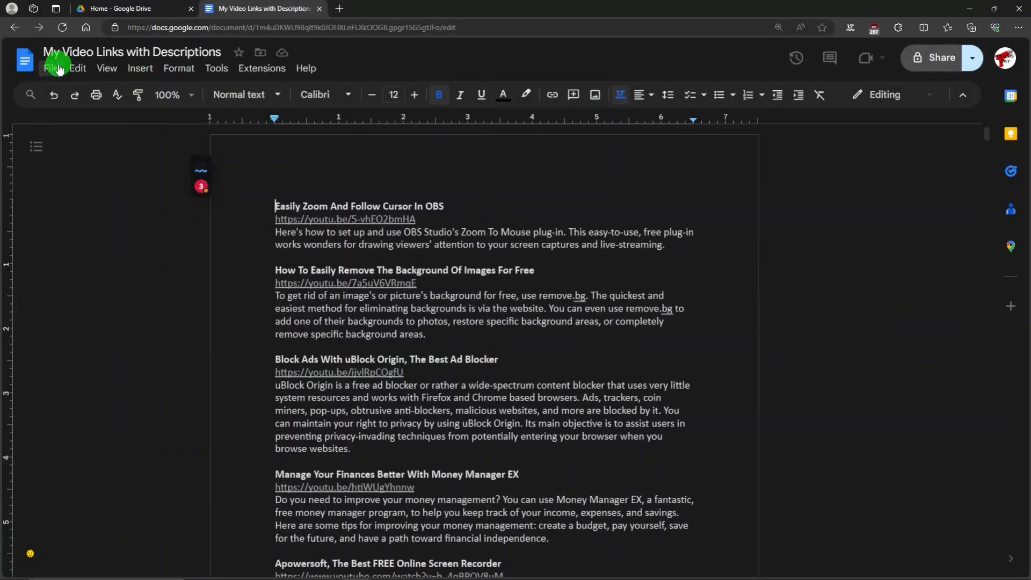
Step: Examine the document's available commands for file handling, editing, viewing, inserting, formatting, tools, extensions and help
left_click(49, 70)
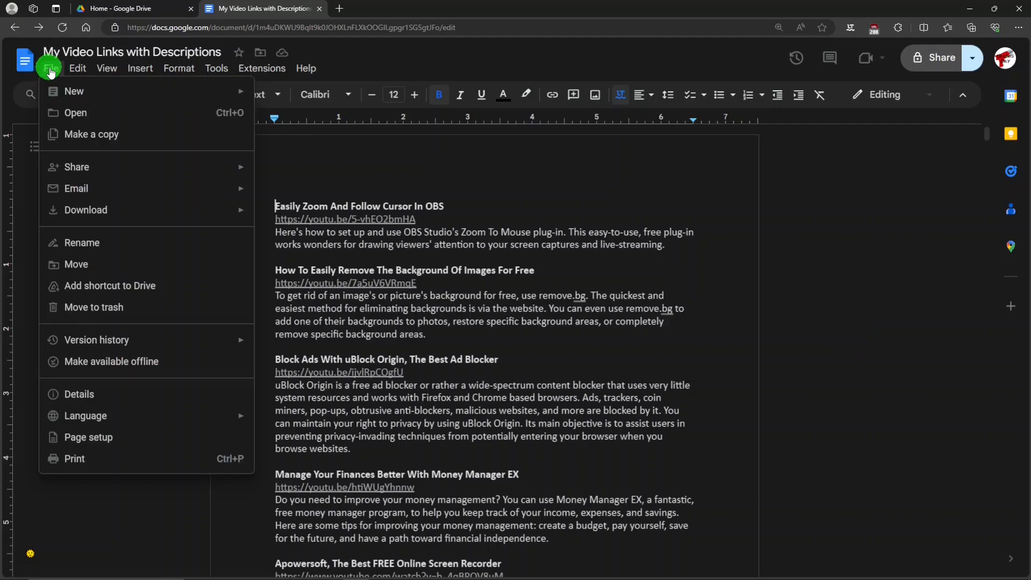
left_click(71, 68)
left_click(110, 69)
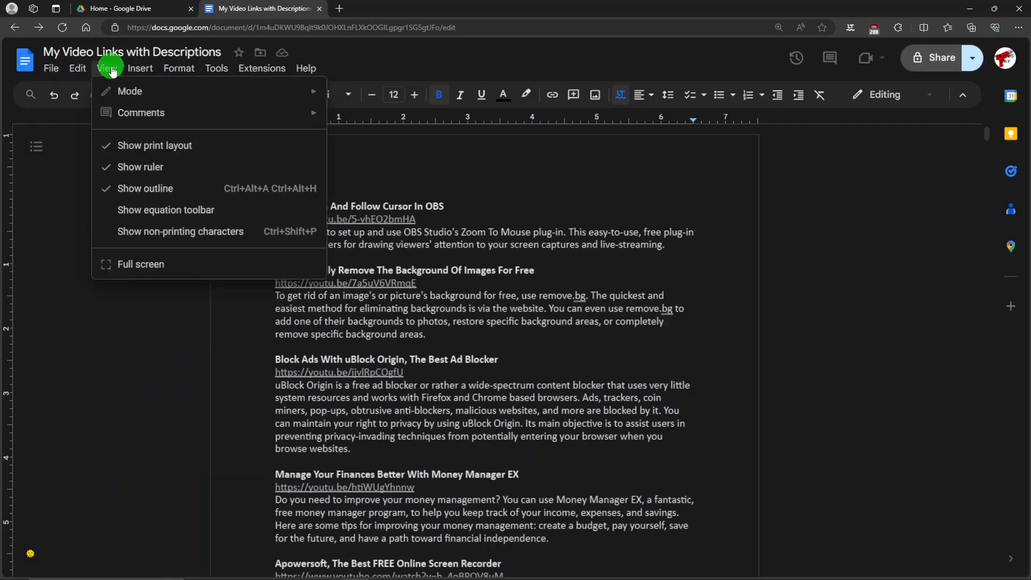
left_click(138, 70)
left_click(180, 70)
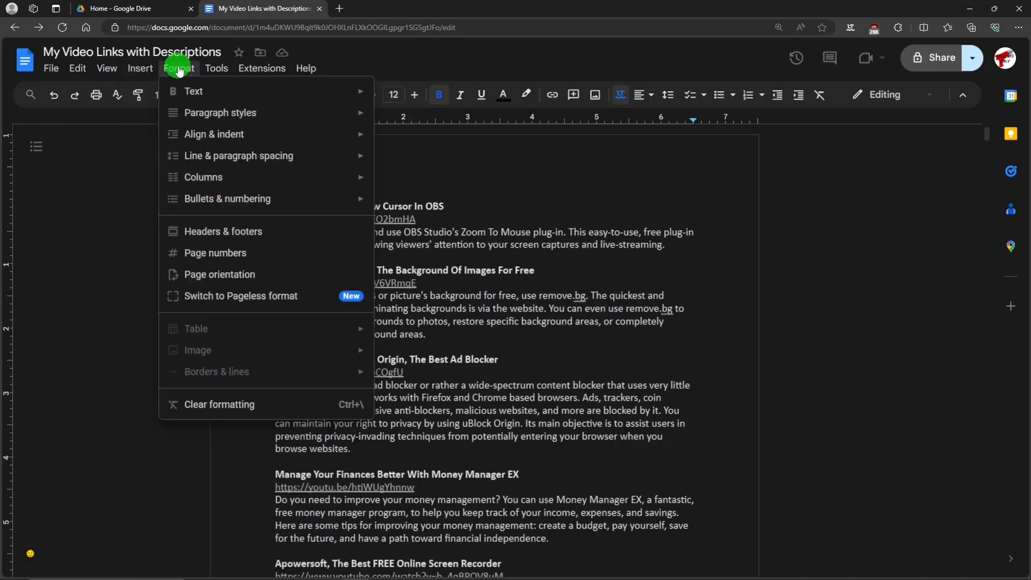
left_click(216, 69)
left_click(252, 70)
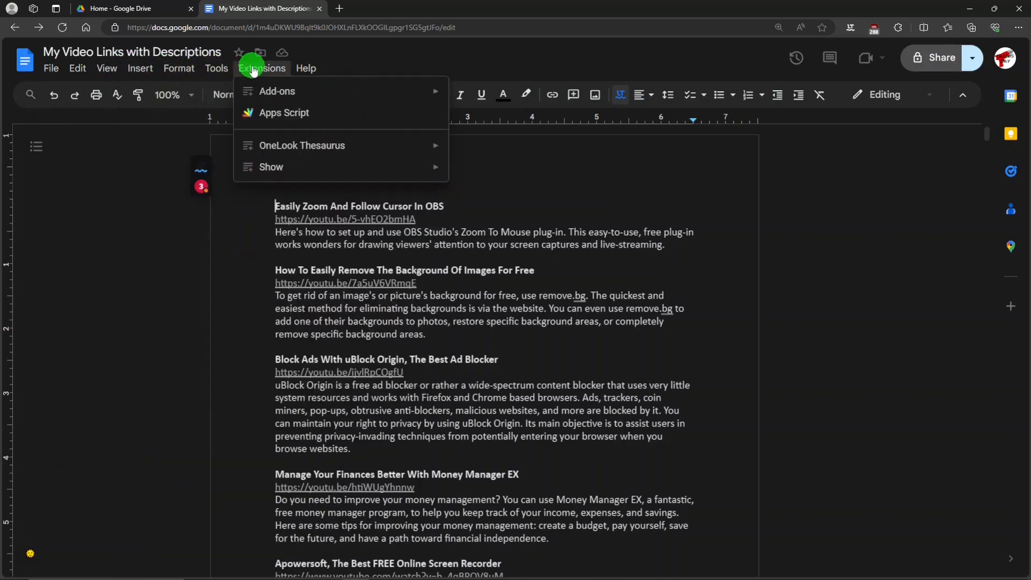
left_click(306, 69)
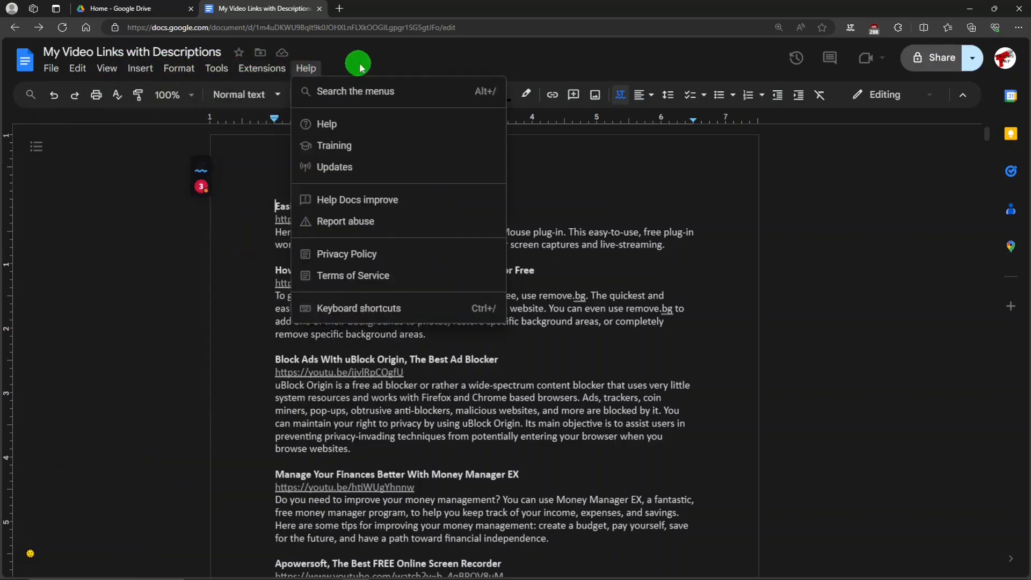
left_click(341, 73)
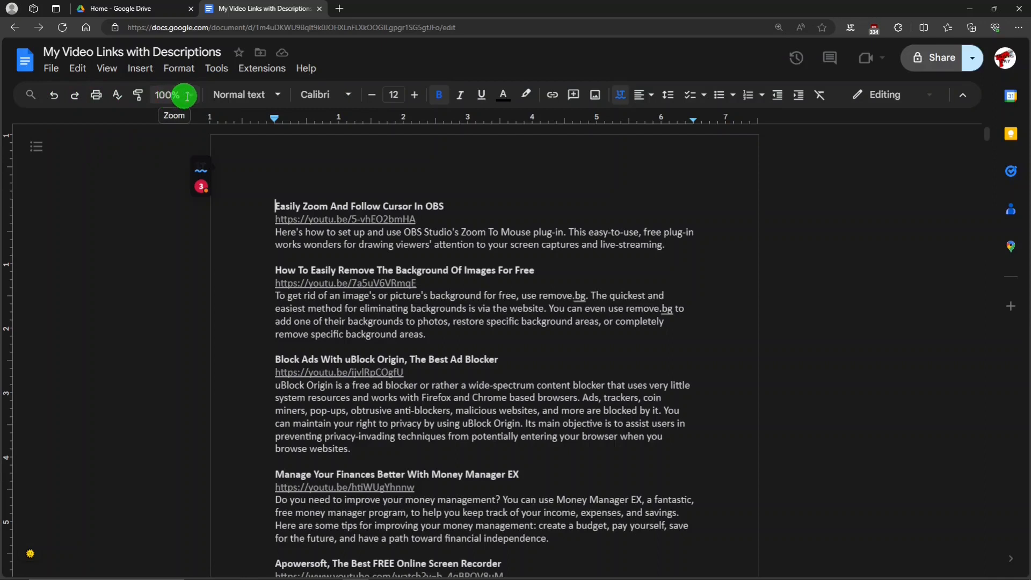
Step: View the available fonts without changing the current one, and show the document's editing, suggesting and viewing modes
left_click(350, 97)
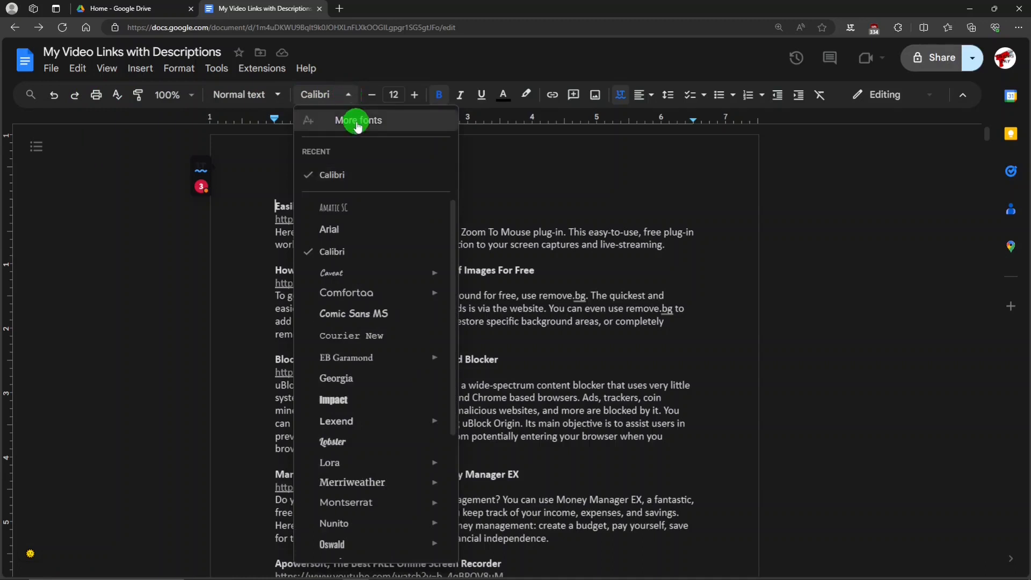
left_click(349, 95)
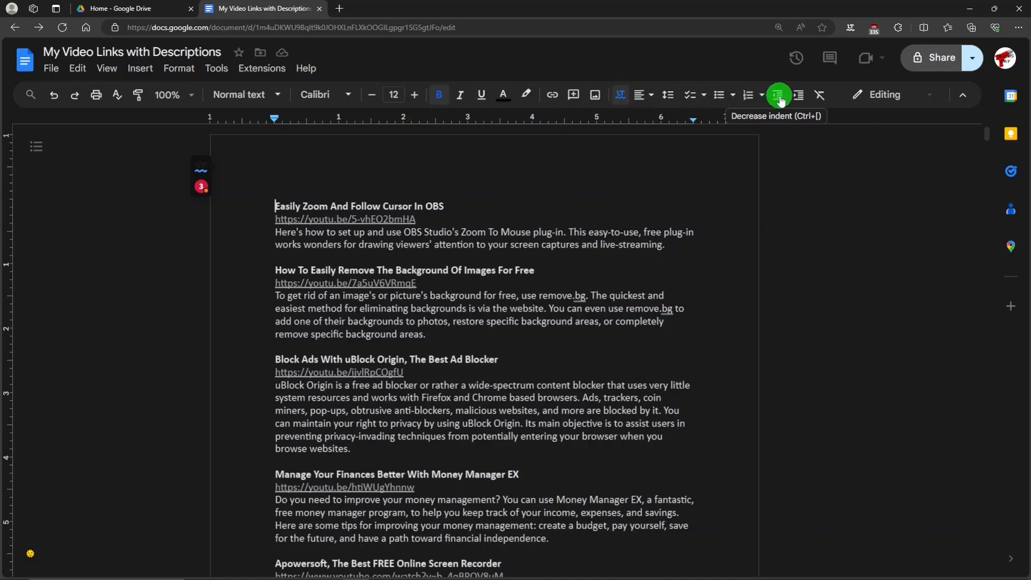
left_click(892, 99)
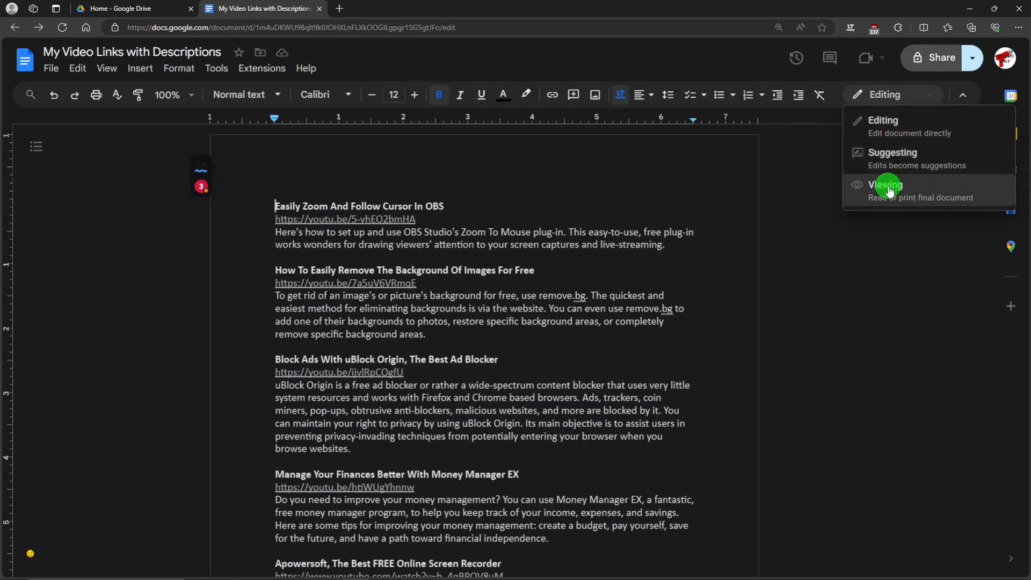
Step: Hide the document's title and command header to enlarge the page area, and bring the header back
left_click(822, 156)
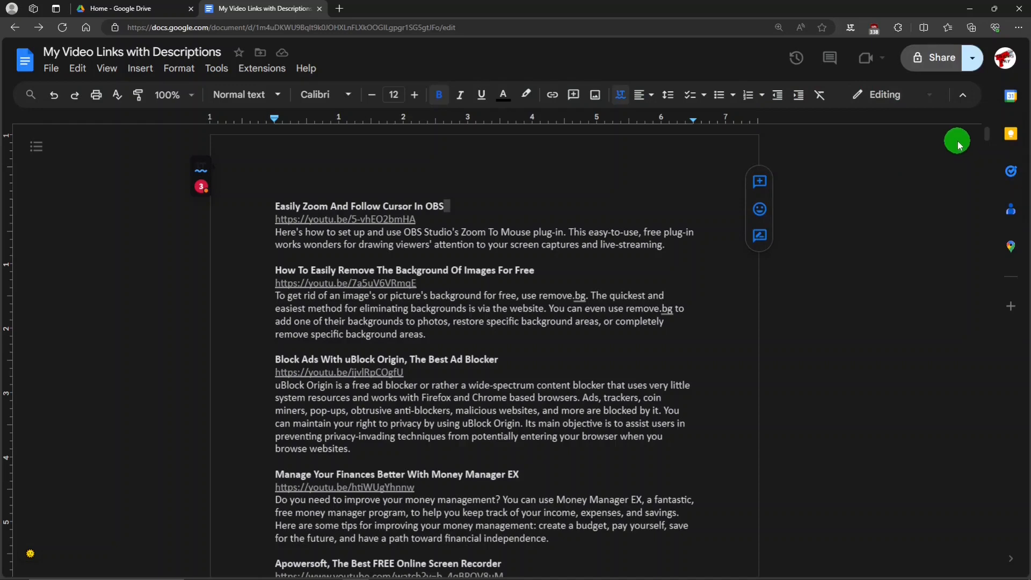
left_click(964, 99)
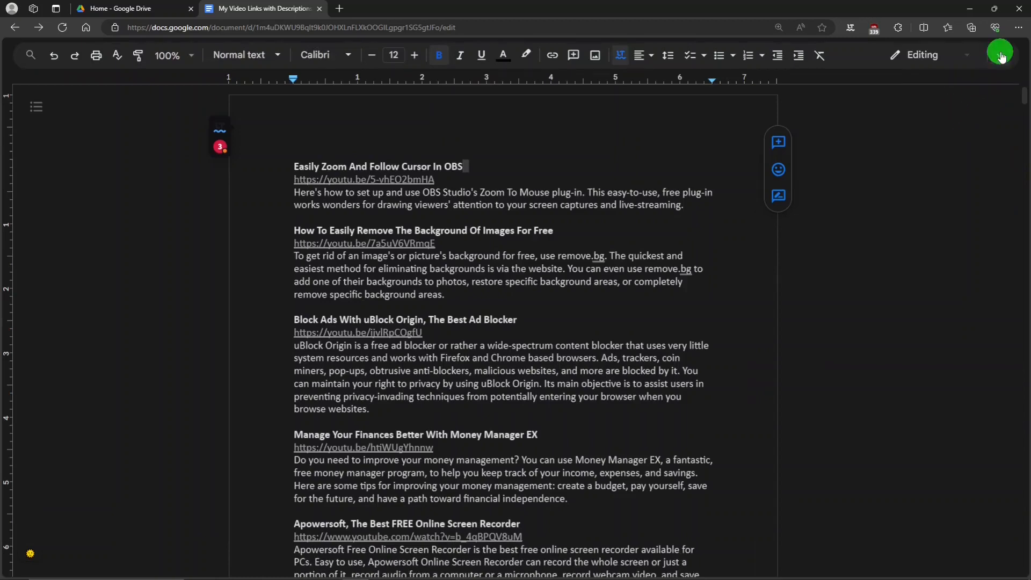
left_click(1001, 56)
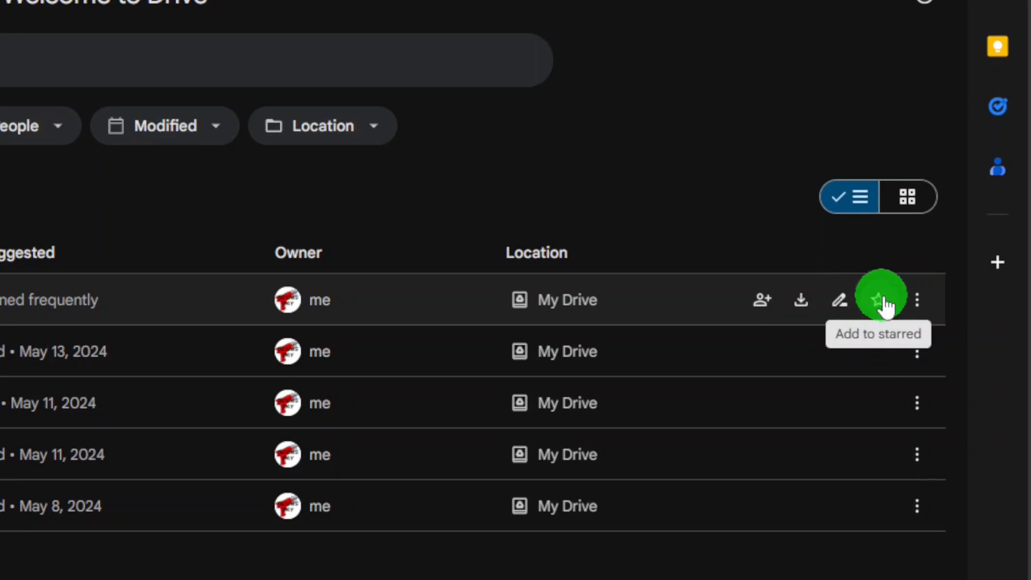
Step: Download the frequently opened document "My Video Links with Descriptions" from the suggested files in Drive
left_click(918, 299)
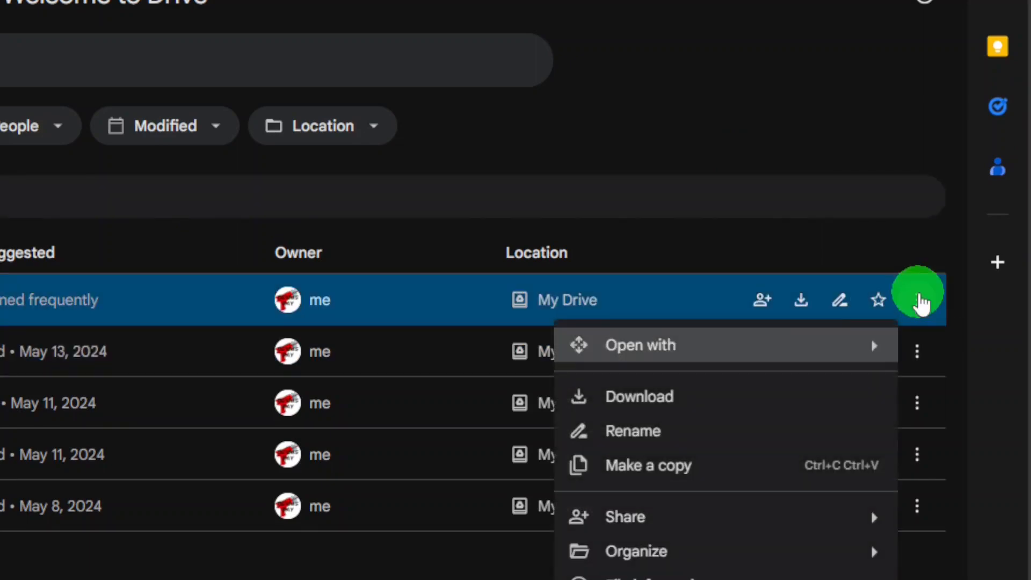
mouse_move(711, 365)
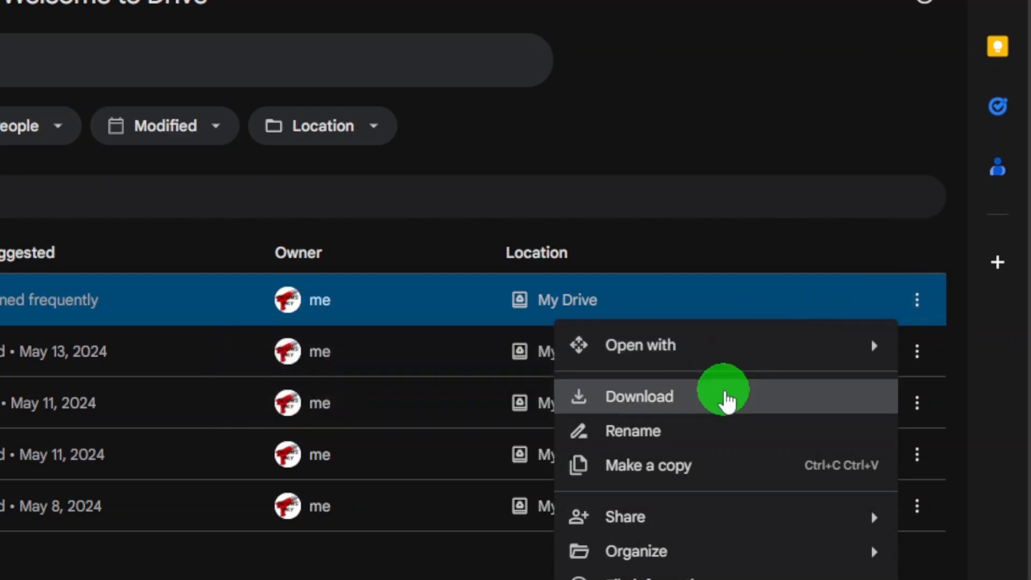
left_click(719, 409)
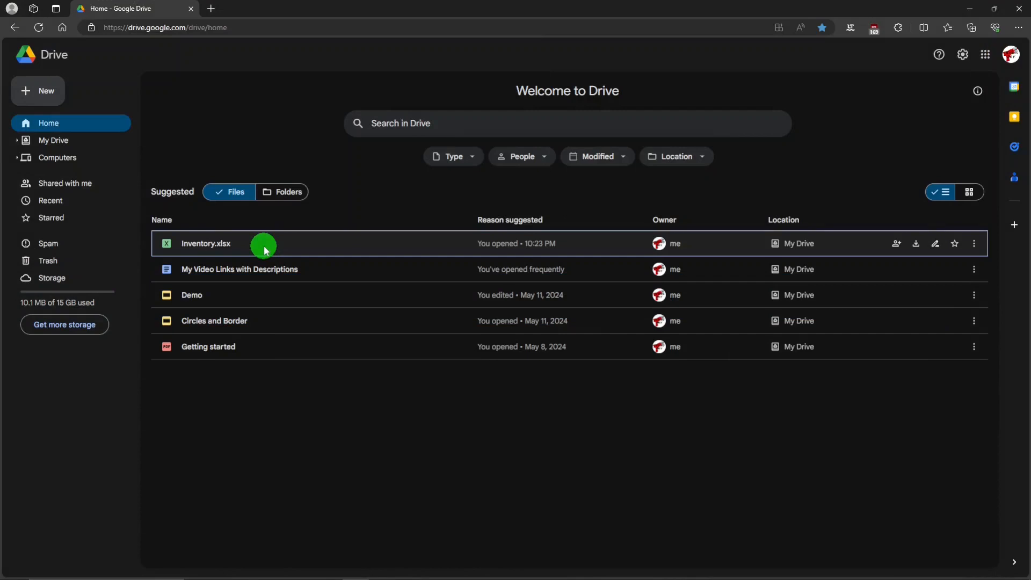
Step: Open Inventory.xlsx from Drive and examine the spreadsheet's file, view, format and tools commands and its command search
double_click(264, 246)
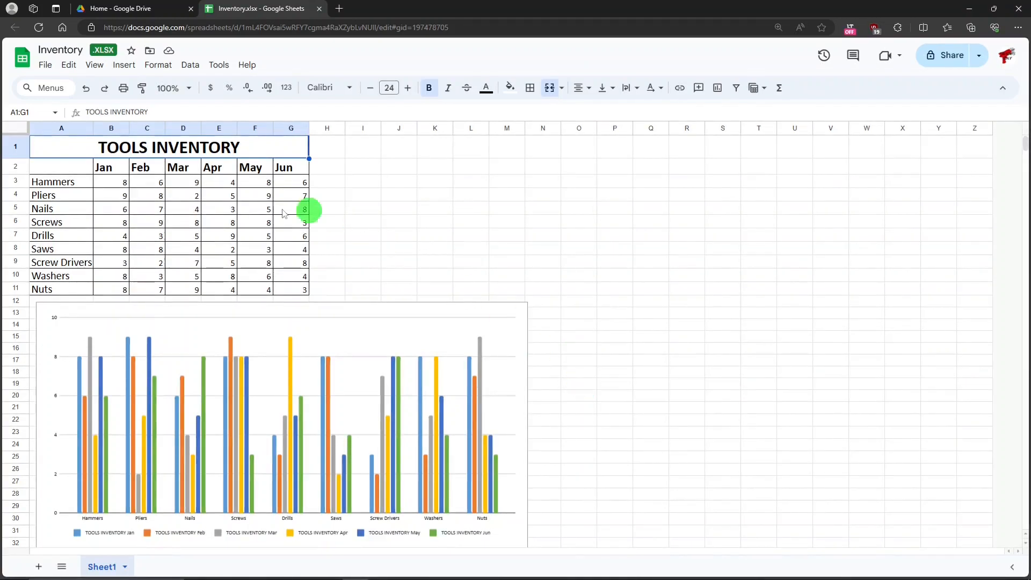
left_click(43, 66)
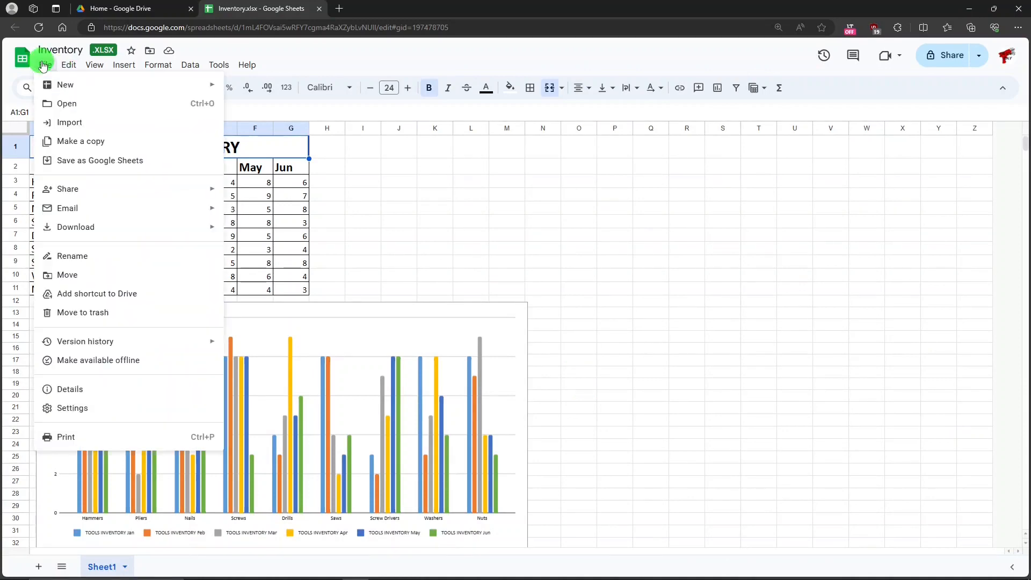
mouse_move(93, 65)
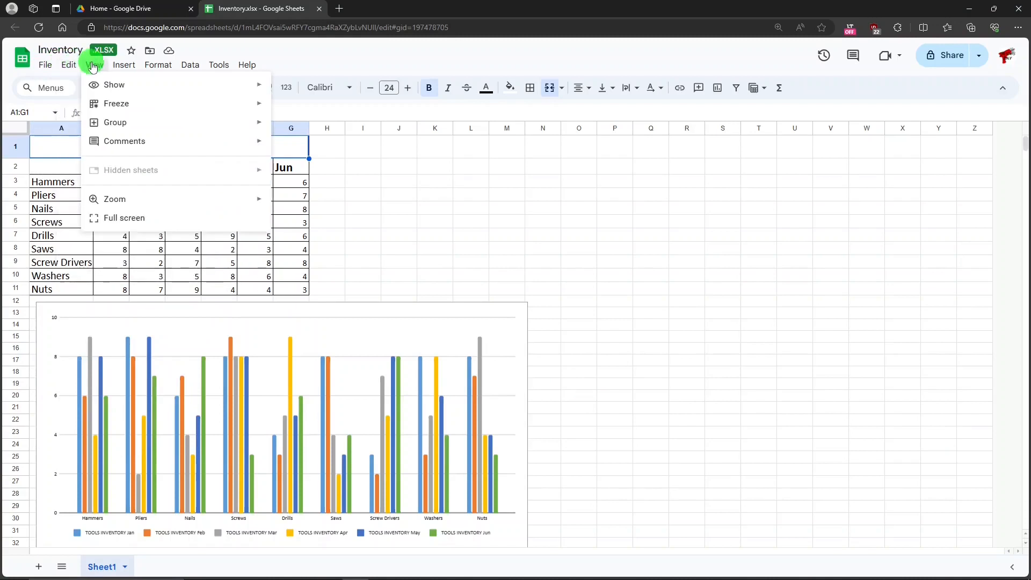
mouse_move(155, 69)
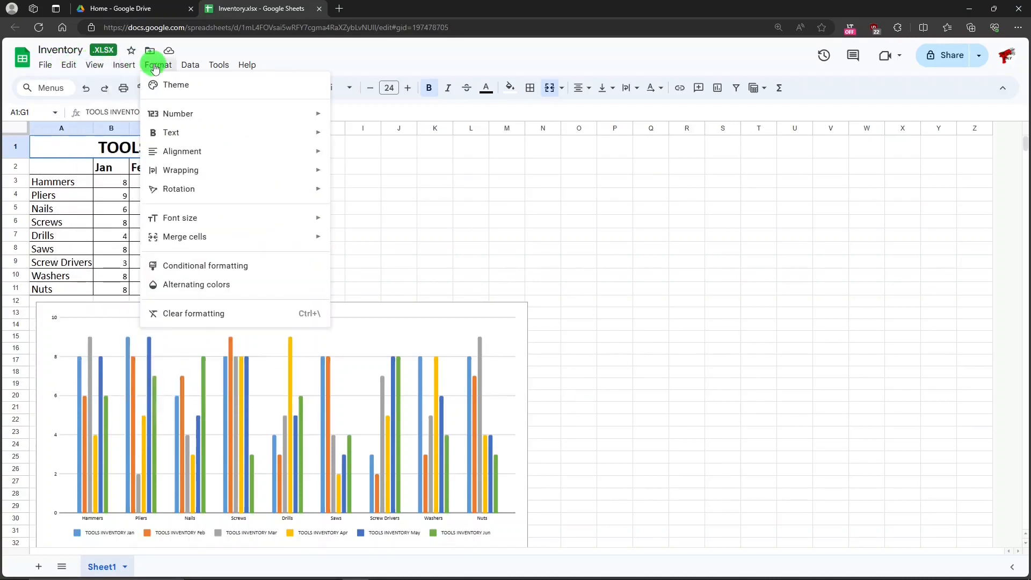
mouse_move(219, 66)
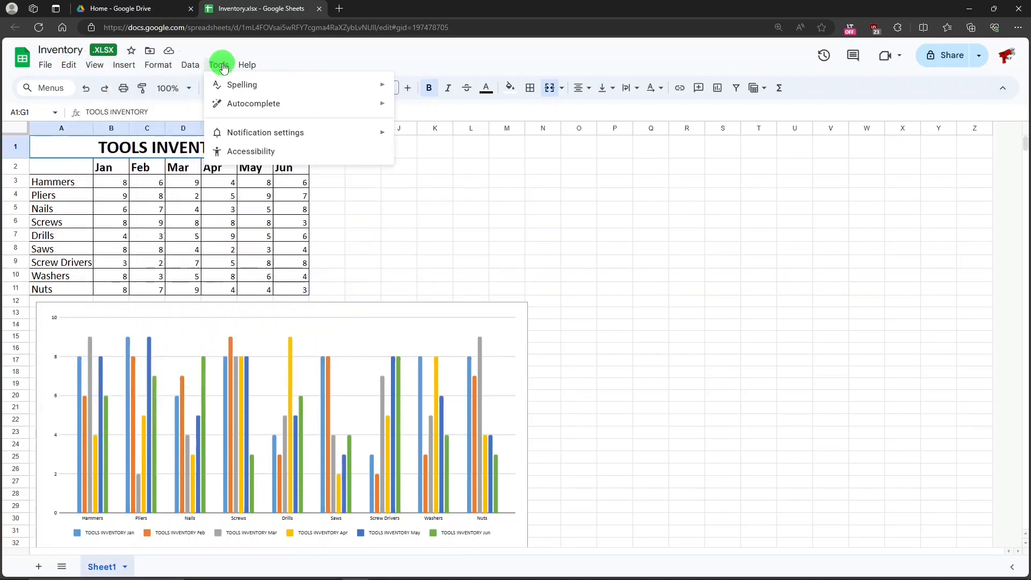
left_click(285, 67)
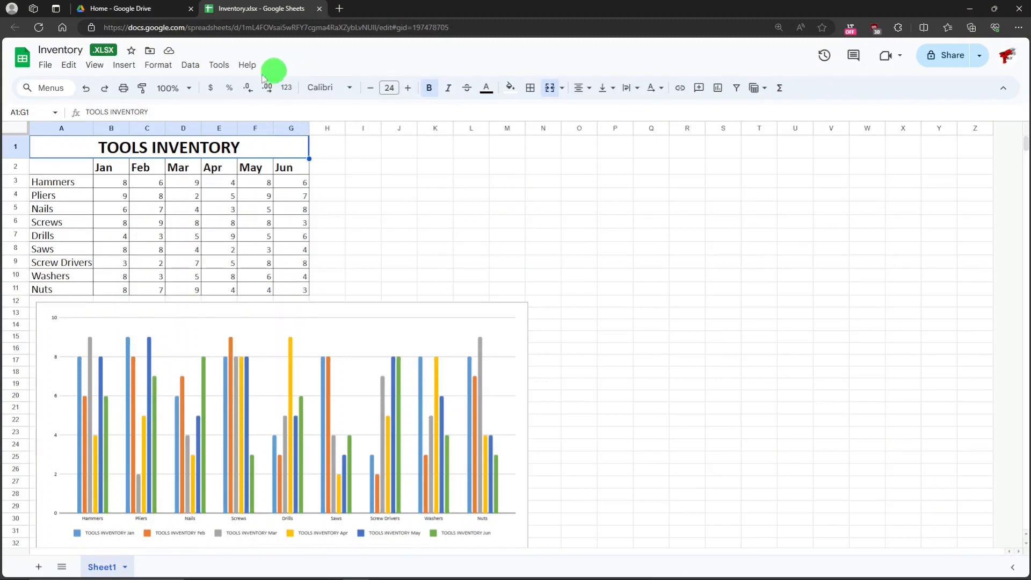
left_click(41, 87)
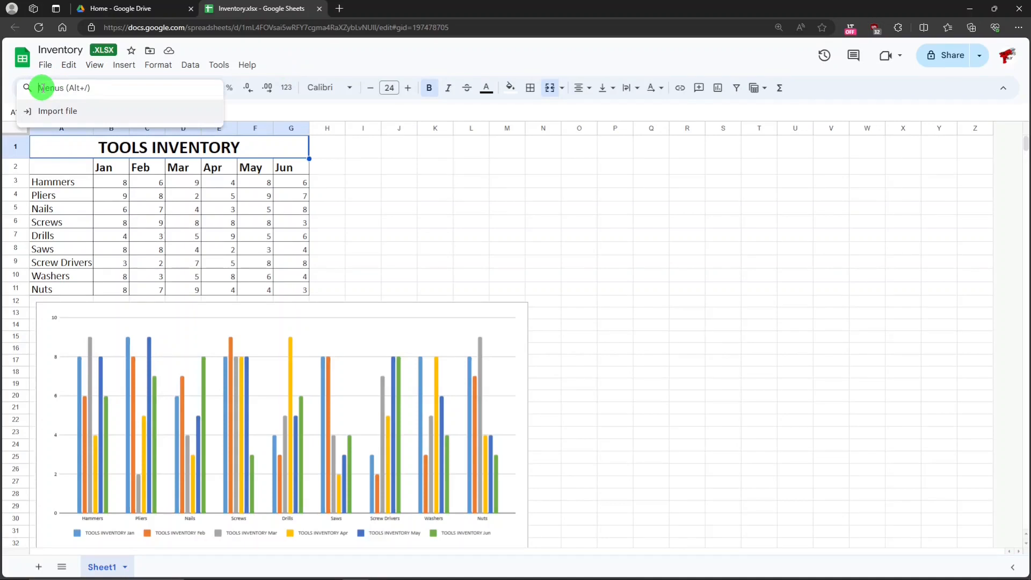
left_click(316, 64)
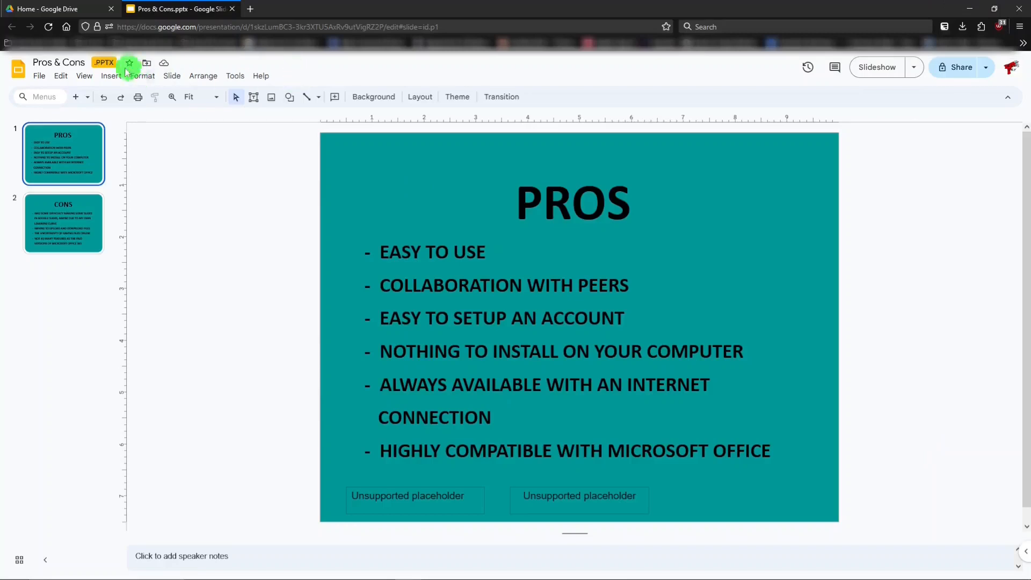
Step: Examine the file, insert, slide and help commands available for the "Pros & Cons" presentation
left_click(41, 78)
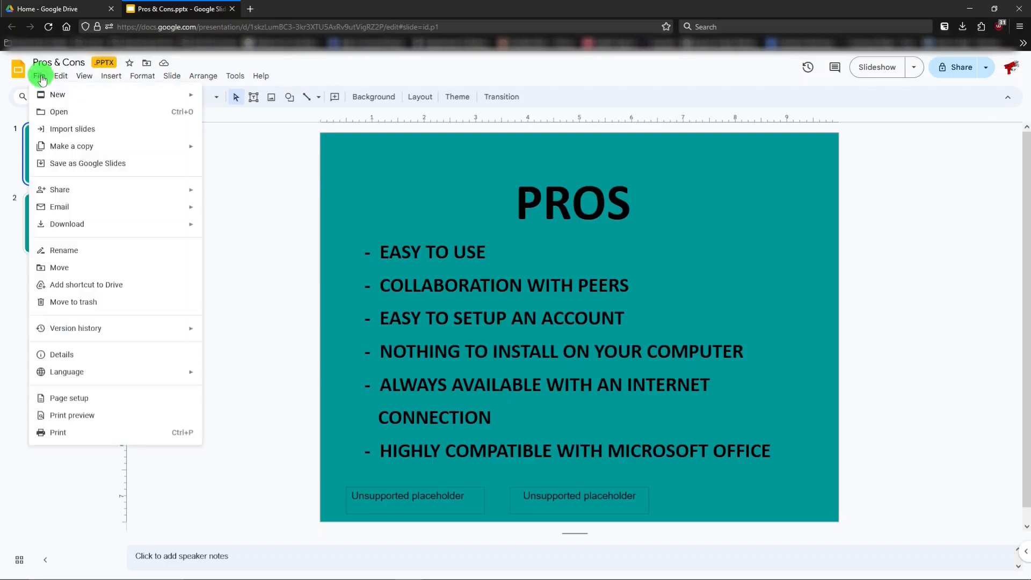
mouse_move(110, 78)
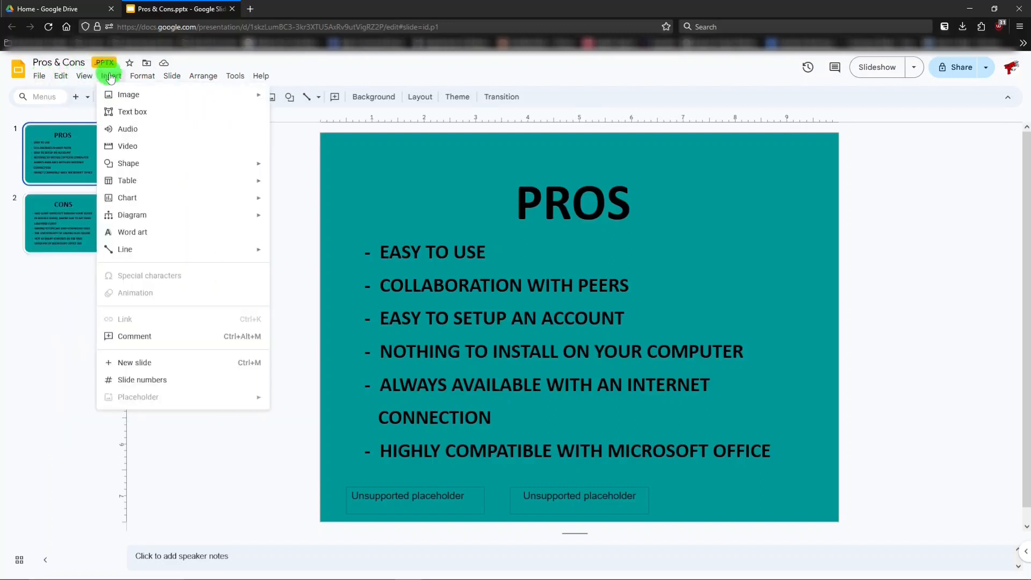
mouse_move(172, 77)
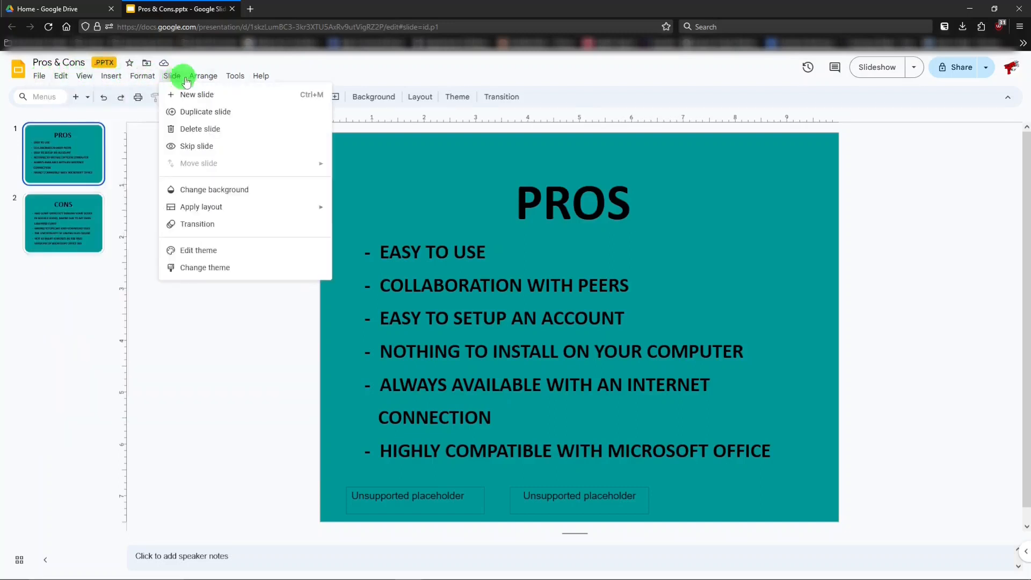
mouse_move(260, 79)
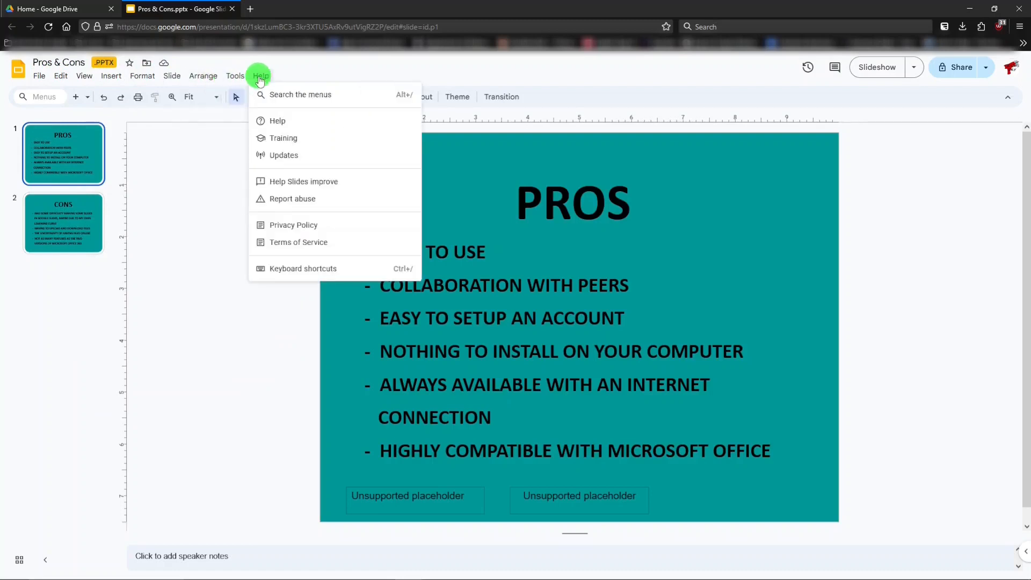